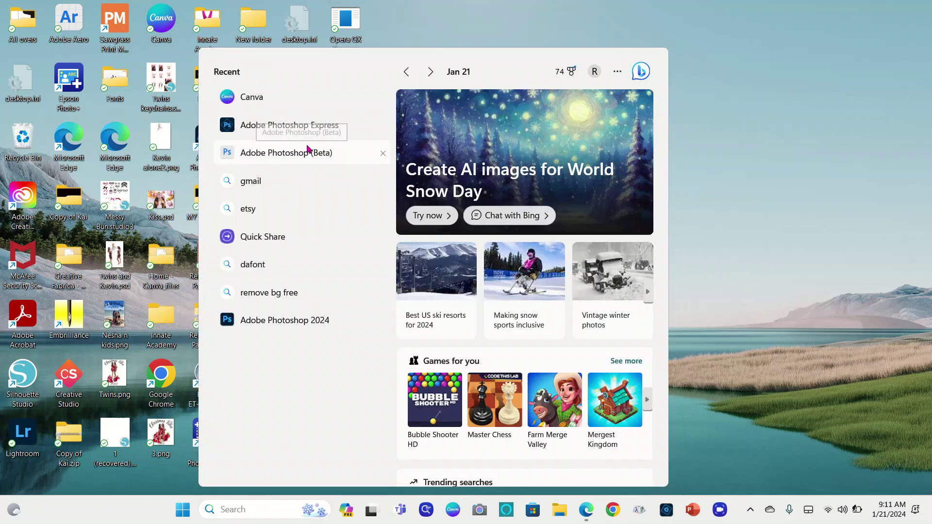
- Launch Adobe Photoshop 2024 from the Start menu's Recent list
{"action": "left_click", "coordinate": [280, 324]}
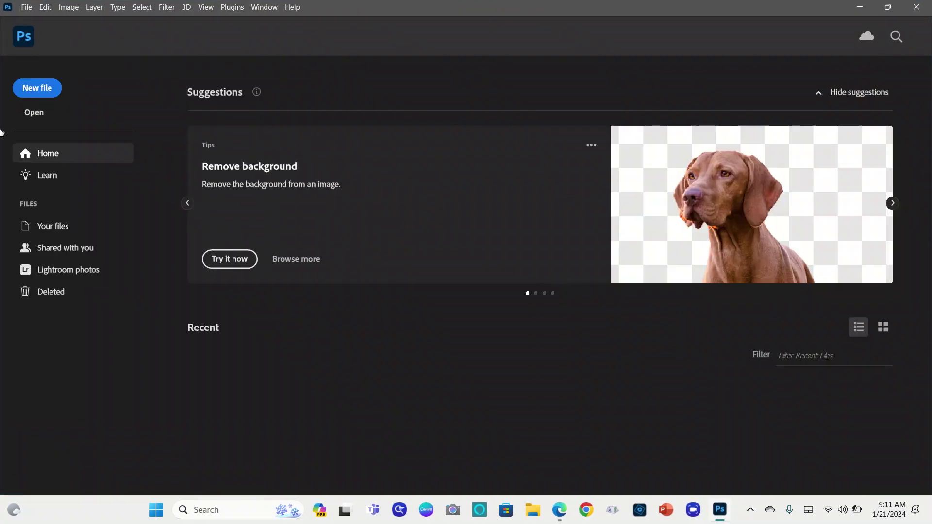
- Start a new document and switch its width units to inches
{"action": "left_click", "coordinate": [36, 92]}
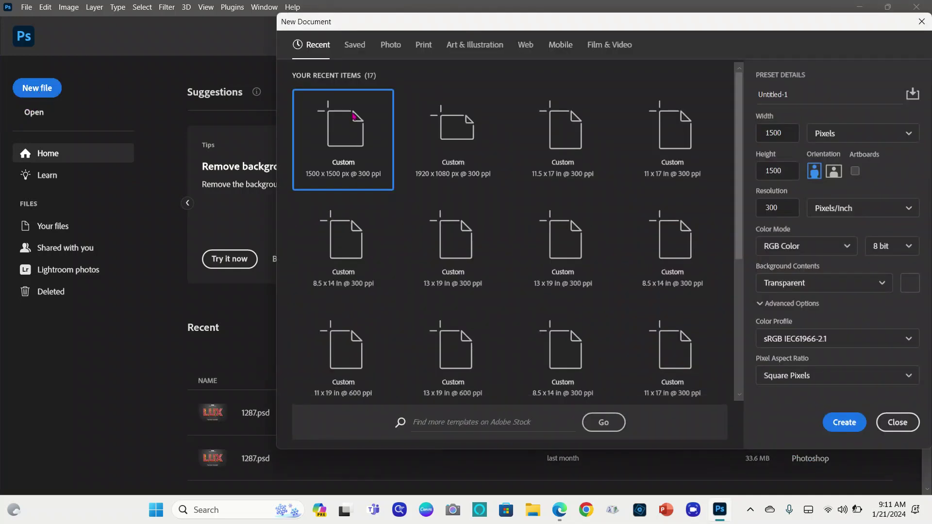
{"action": "double_click", "coordinate": [787, 133]}
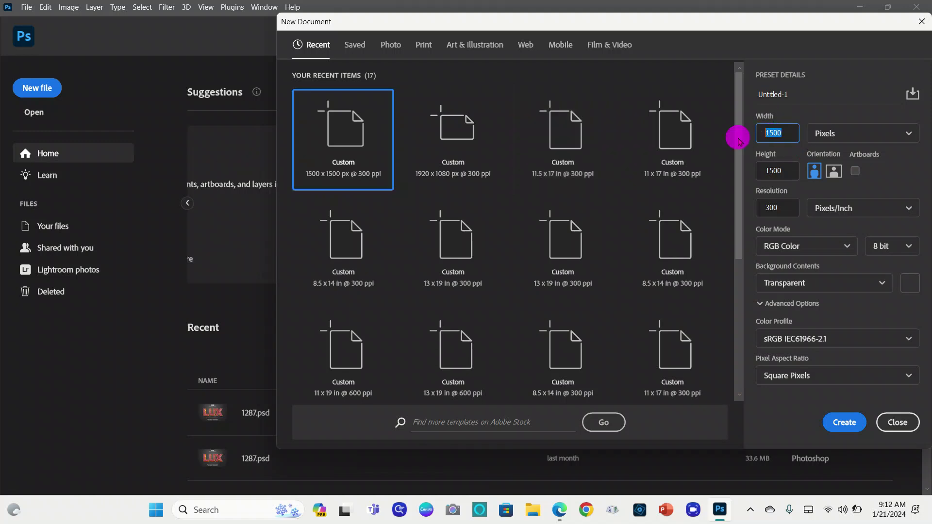
{"action": "type", "text": "13"}
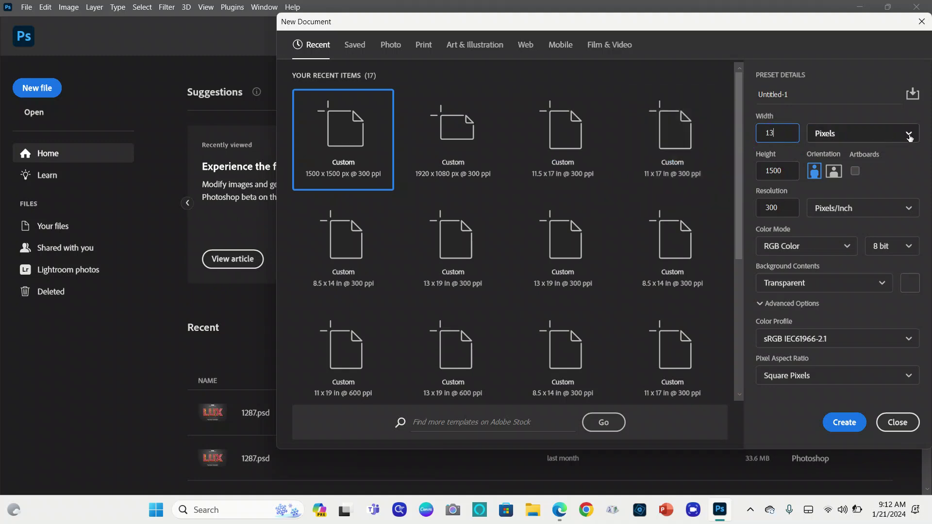
{"action": "left_click", "coordinate": [908, 133]}
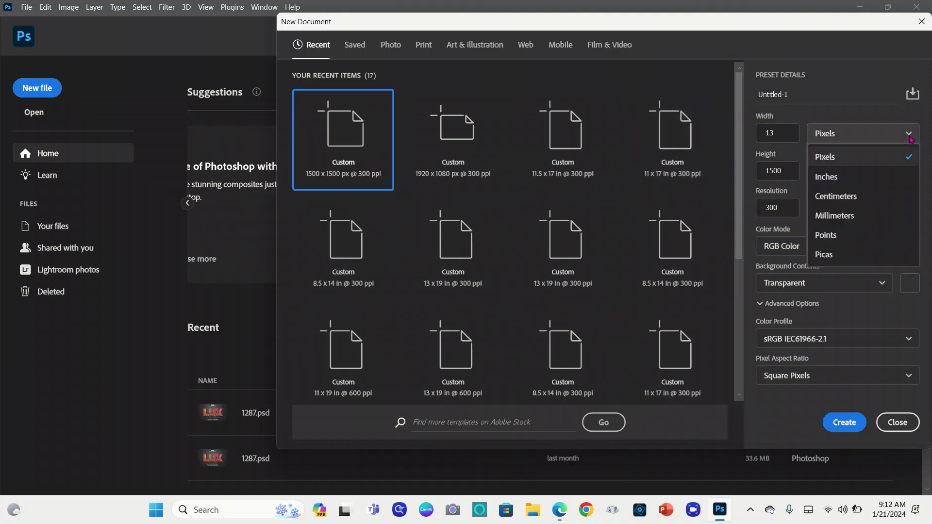
{"action": "left_click", "coordinate": [877, 177]}
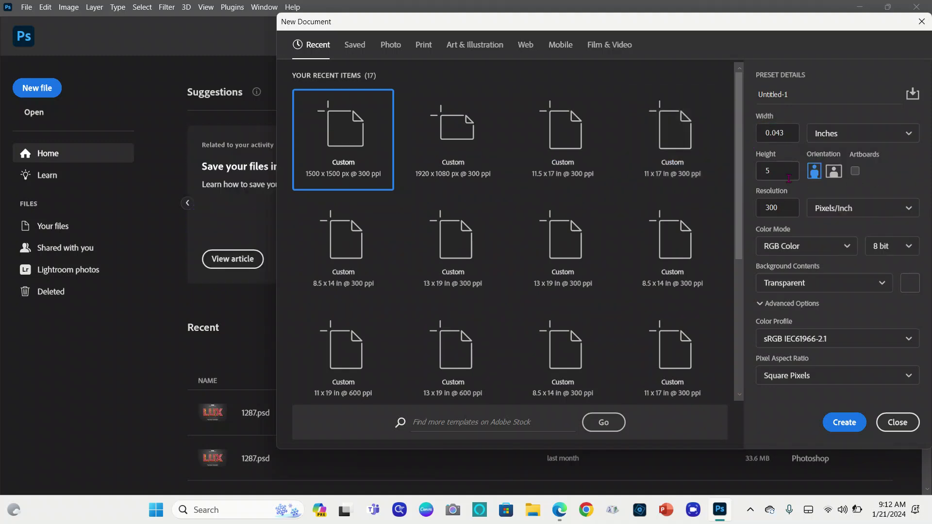
- Enter width 13 and height 19 inches, keeping 300 pixels per inch
{"action": "left_click", "coordinate": [788, 136]}
{"action": "type", "text": "13"}
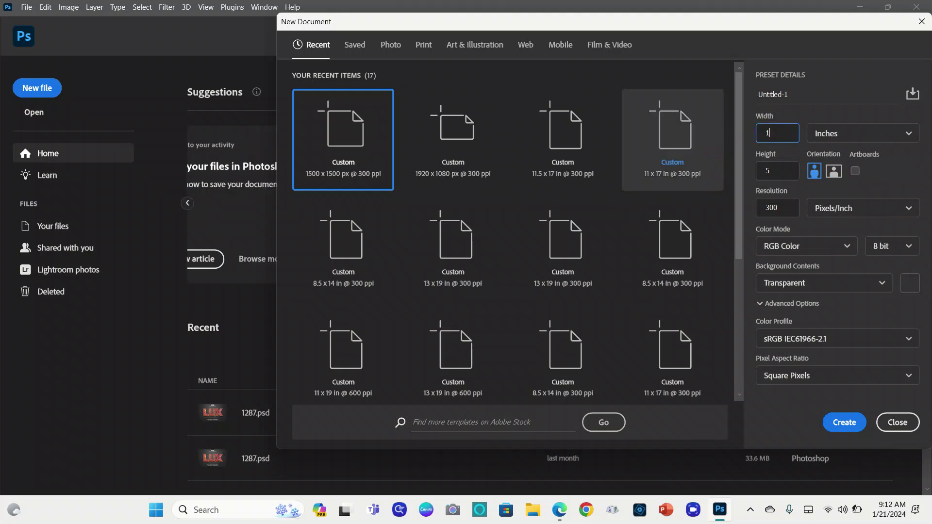
{"action": "left_click", "coordinate": [782, 172]}
{"action": "type", "text": "19"}
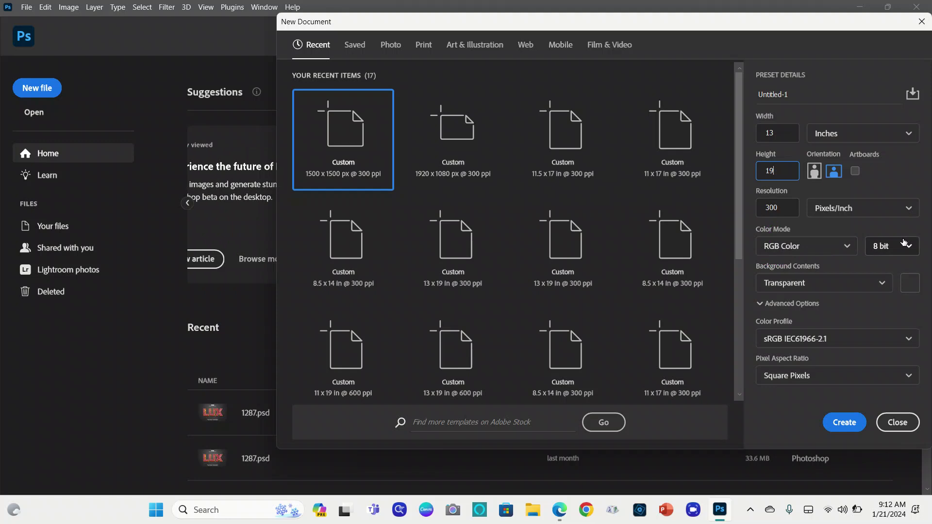
{"action": "left_click", "coordinate": [882, 285]}
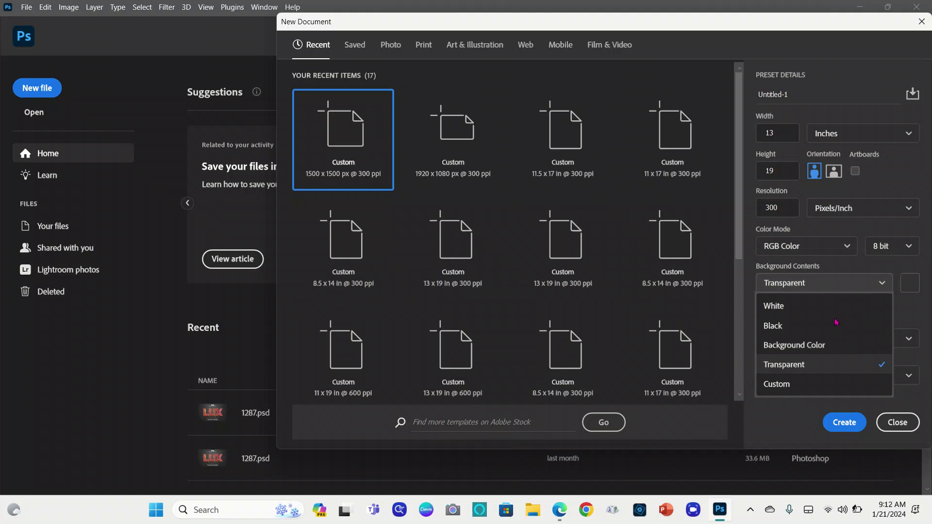
- Give the document a custom red (f01111) background and create it
{"action": "left_click", "coordinate": [788, 385]}
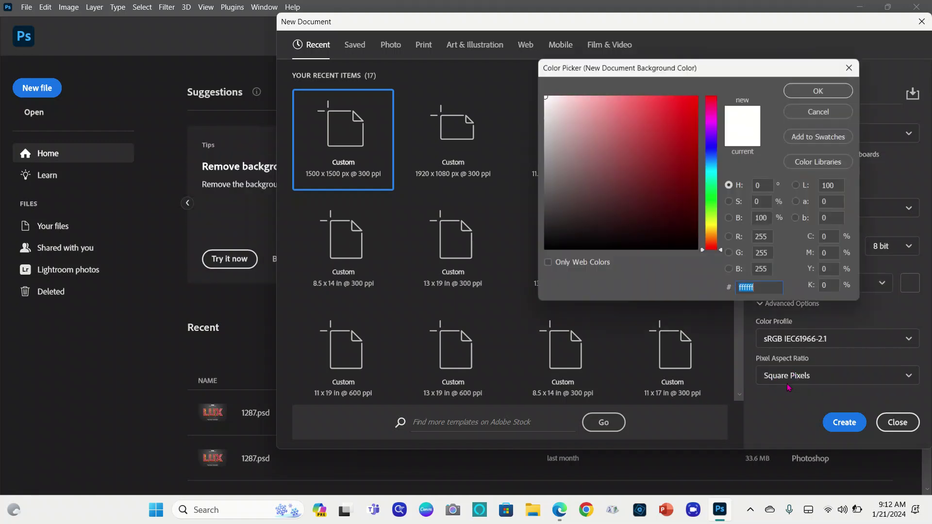
{"action": "left_click", "coordinate": [688, 104]}
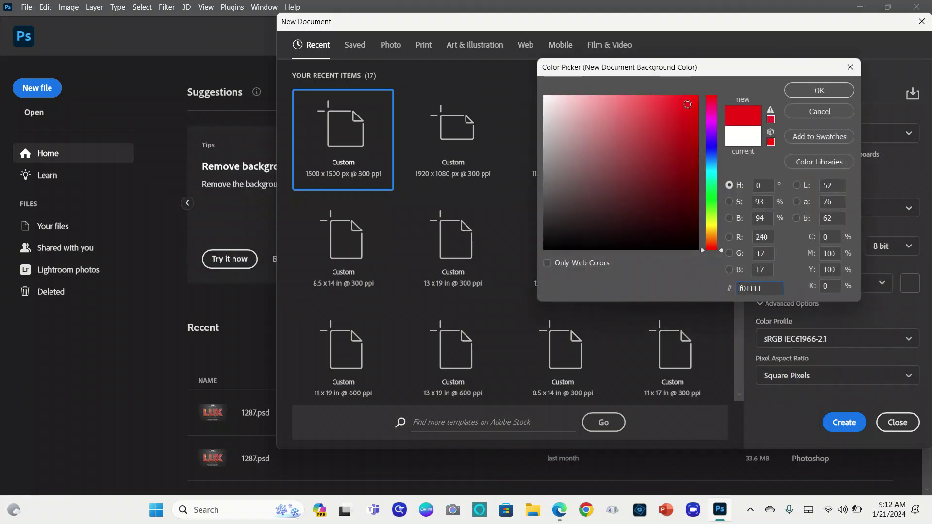
{"action": "left_click", "coordinate": [831, 91]}
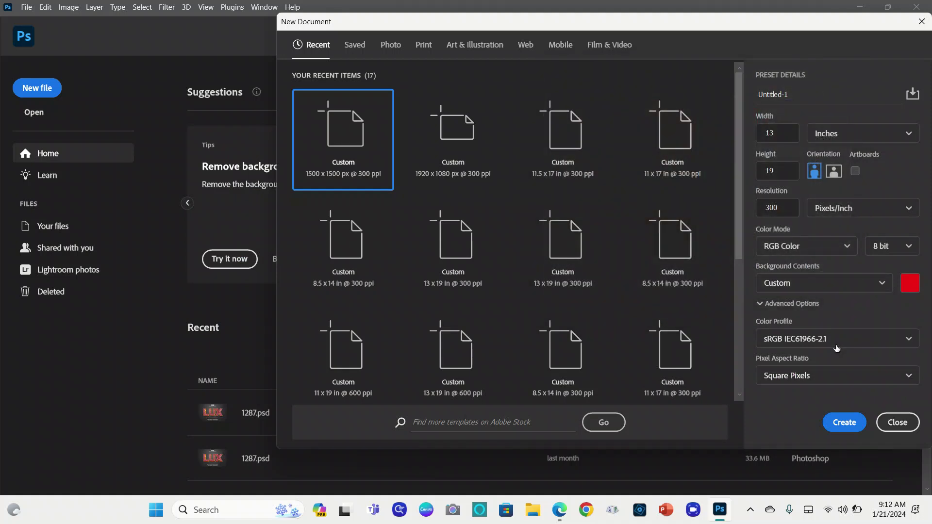
{"action": "left_click", "coordinate": [840, 423]}
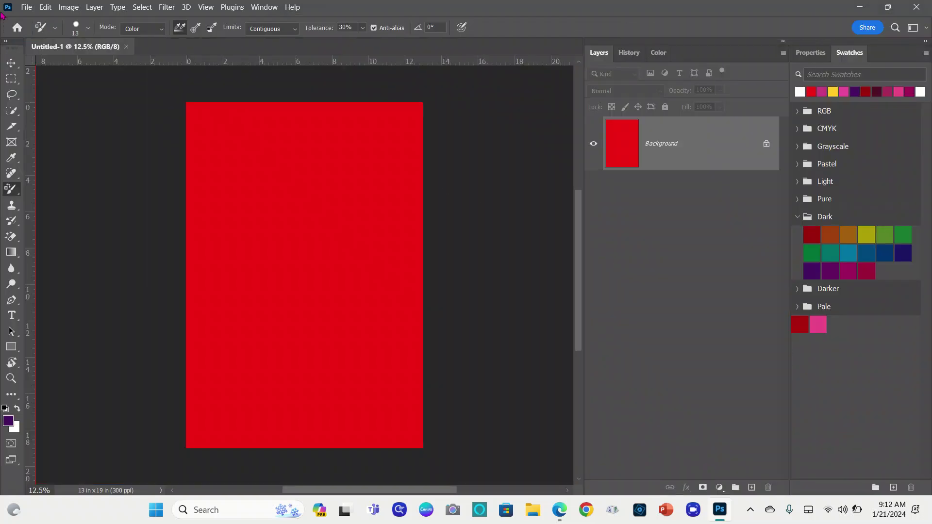
- Open File > Print to show Print Settings with the EPSON ET-8550 printer
{"action": "left_click", "coordinate": [27, 8]}
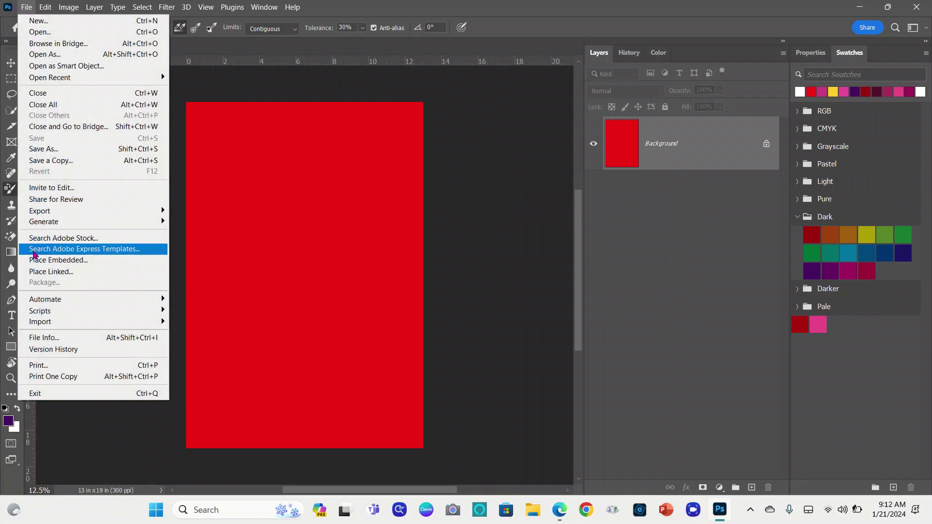
{"action": "left_click", "coordinate": [37, 365]}
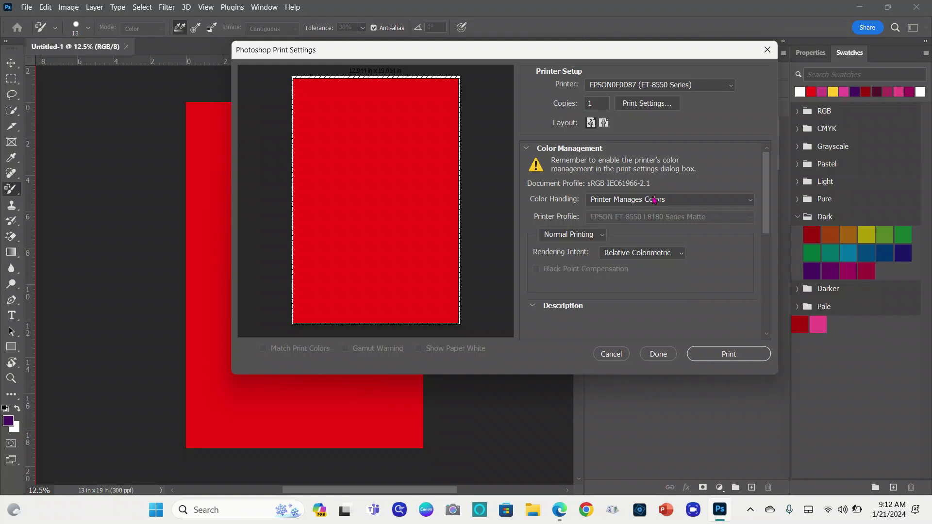
- In the Epson properties, keep Super B, Presentation Paper Matte, Color and High quality
{"action": "left_click", "coordinate": [657, 106]}
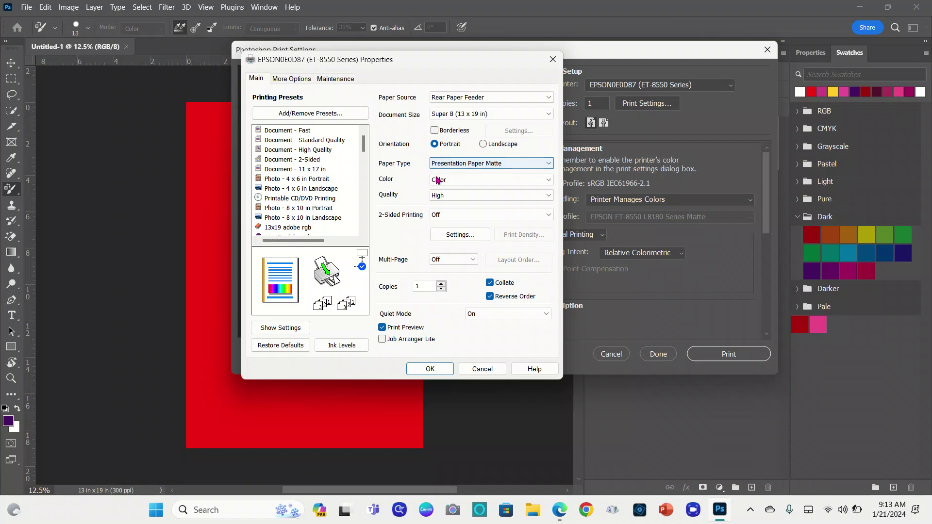
{"action": "left_click", "coordinate": [455, 180]}
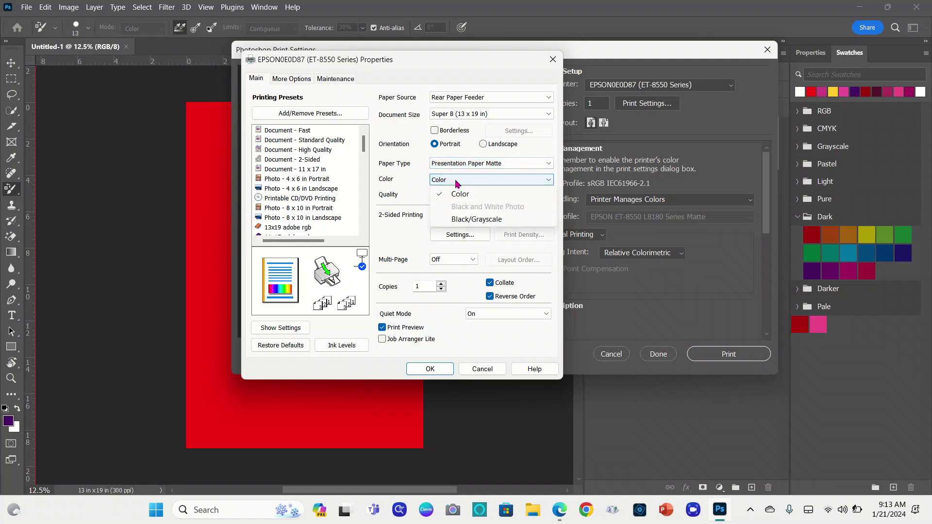
{"action": "left_click", "coordinate": [455, 182]}
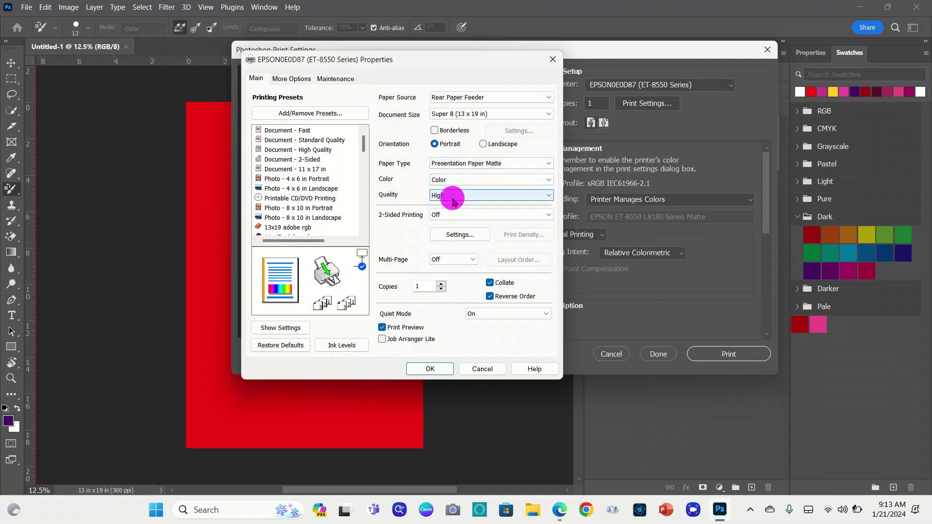
{"action": "left_click", "coordinate": [455, 199]}
{"action": "left_click", "coordinate": [480, 199]}
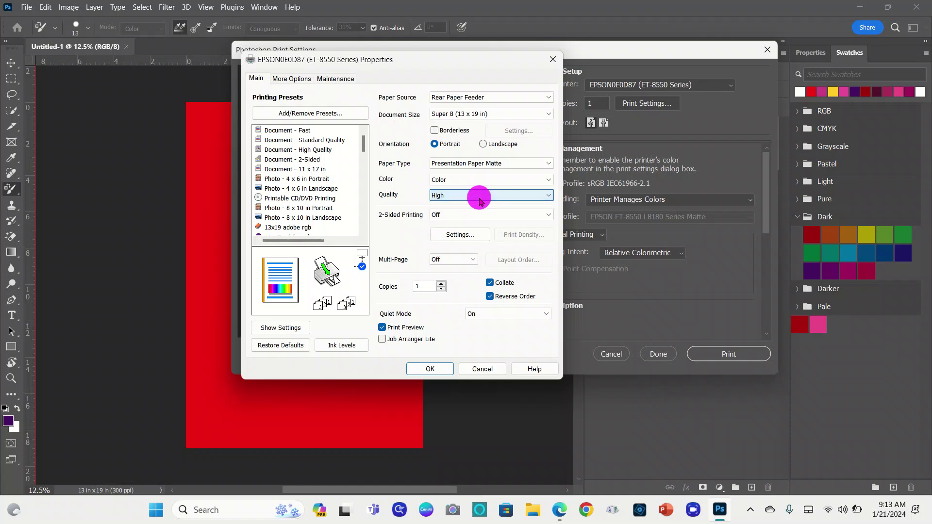
{"action": "left_click", "coordinate": [479, 199]}
{"action": "left_click", "coordinate": [462, 214]}
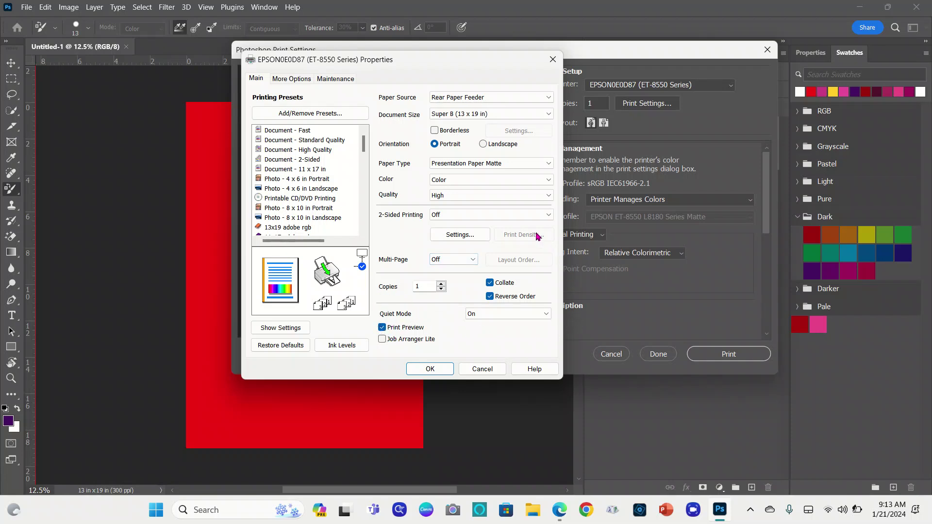
- Switch the Epson properties to the More Options page
{"action": "left_click", "coordinate": [291, 80]}
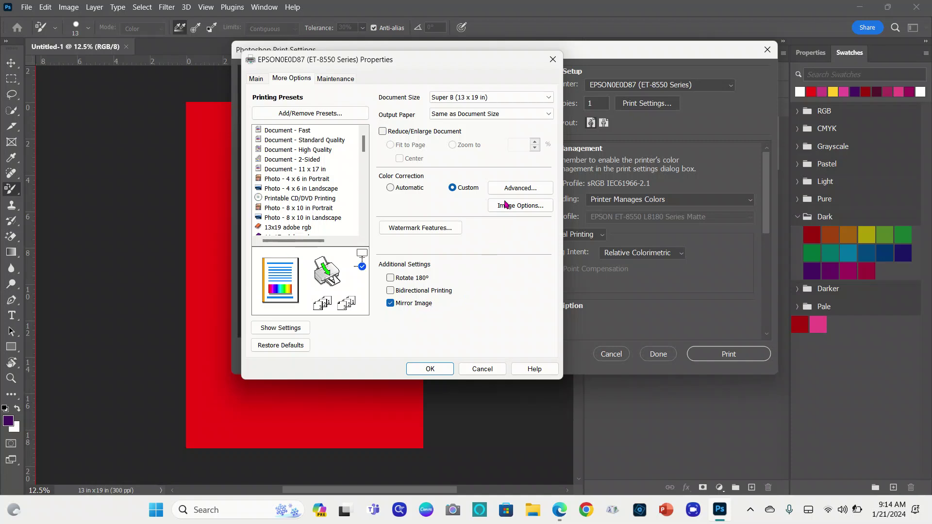
- Open advanced color correction and toggle between Color Controls and ICM
{"action": "left_click", "coordinate": [521, 189]}
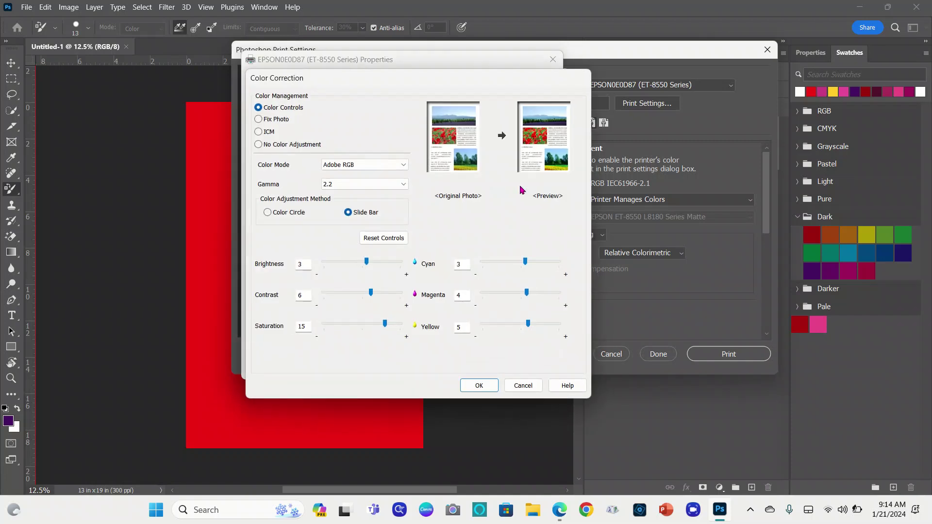
{"action": "left_click", "coordinate": [260, 108]}
{"action": "left_click", "coordinate": [259, 133]}
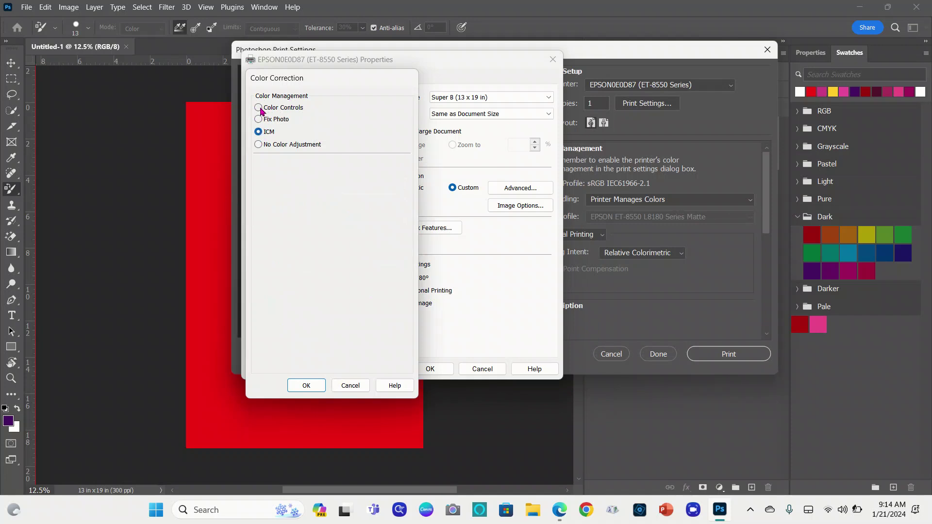
{"action": "left_click", "coordinate": [259, 108]}
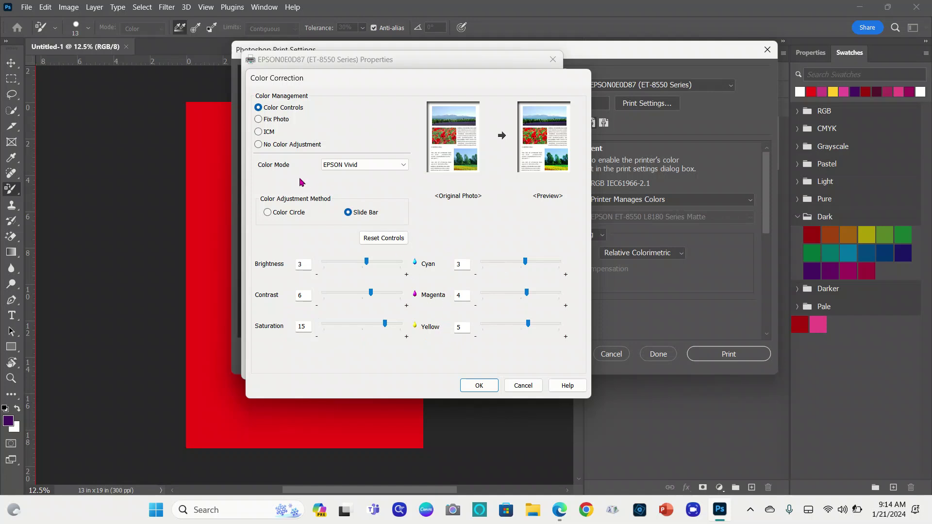
- Set Color Mode to Adobe RGB, try Color Circle and Slide Bar, then select ICM
{"action": "left_click", "coordinate": [404, 165]}
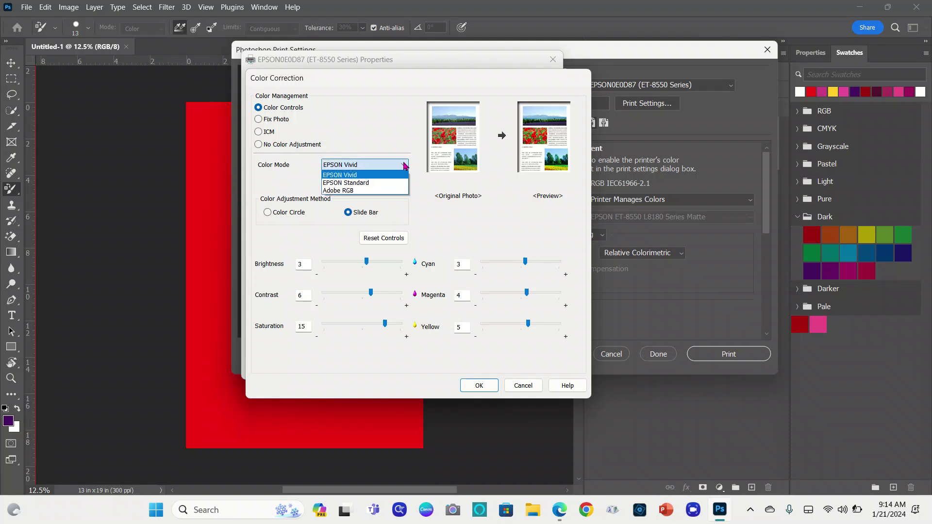
{"action": "left_click", "coordinate": [387, 191]}
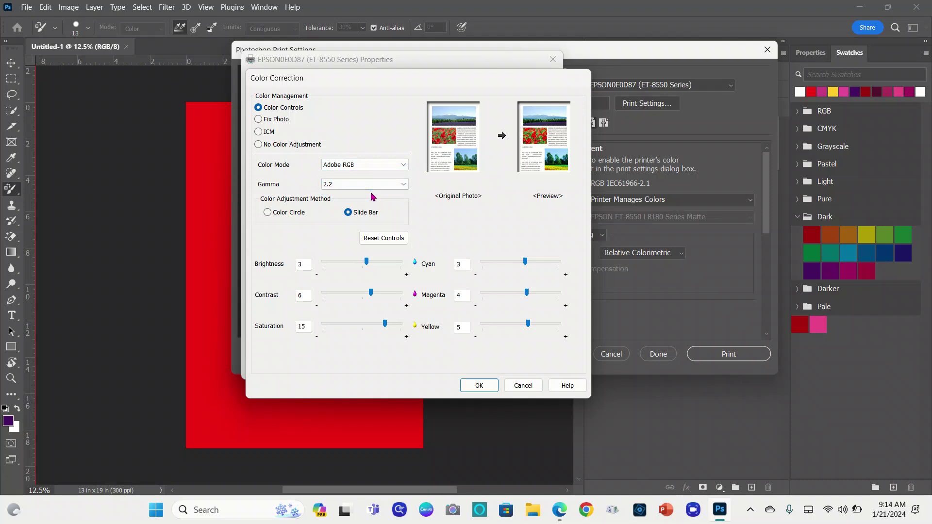
{"action": "left_click", "coordinate": [266, 213]}
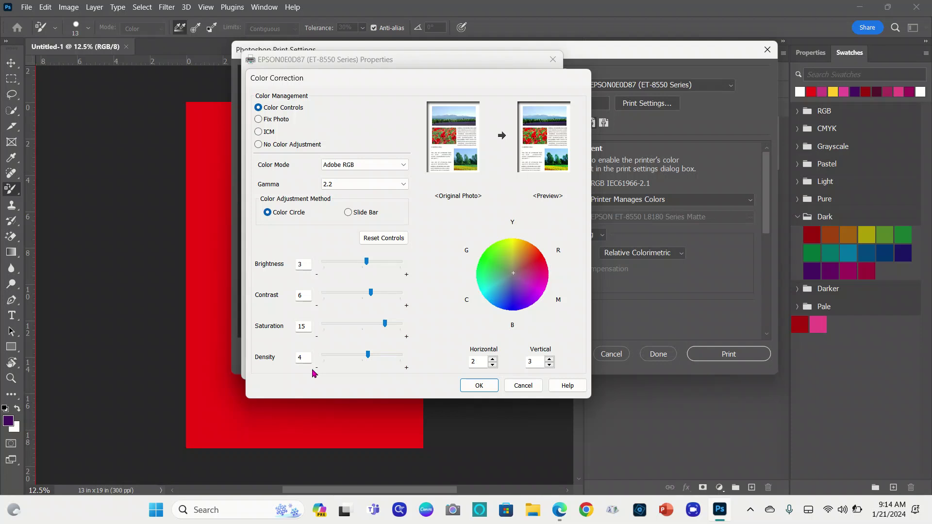
{"action": "left_click", "coordinate": [348, 214]}
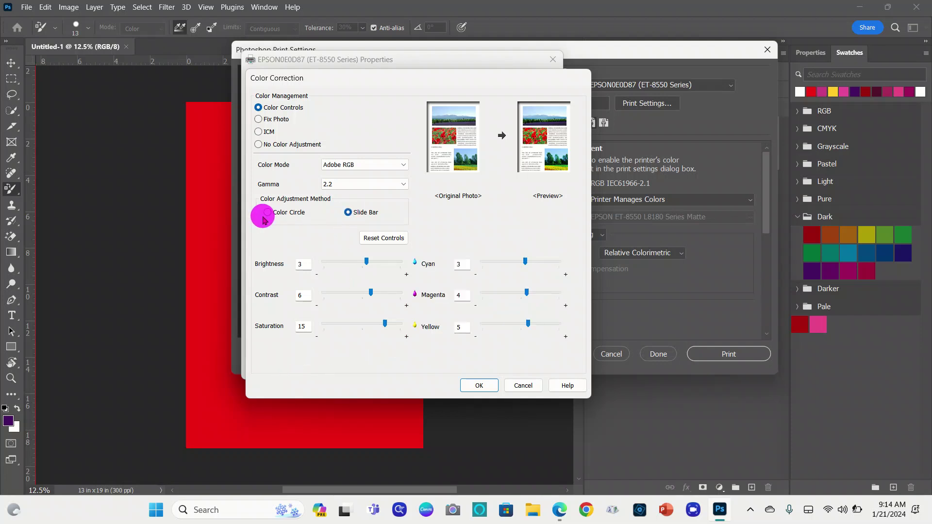
{"action": "left_click", "coordinate": [265, 214]}
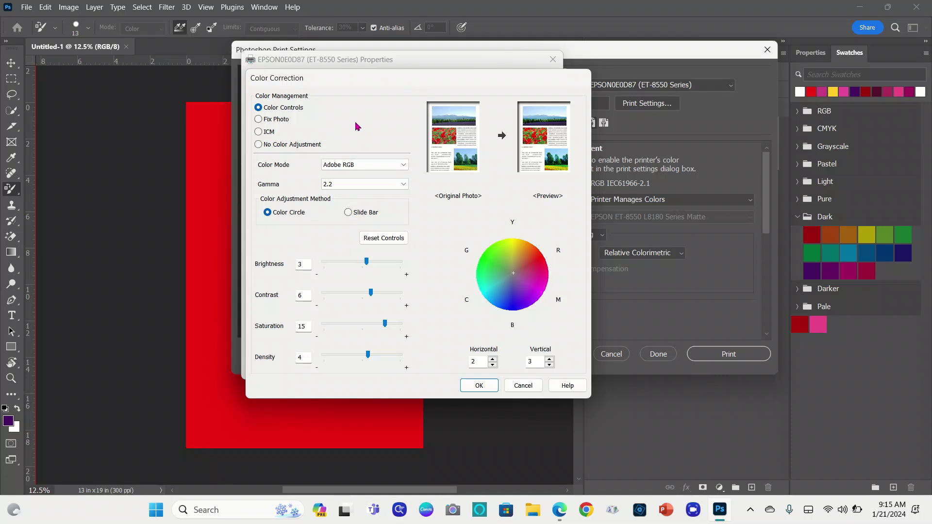
{"action": "left_click", "coordinate": [258, 132]}
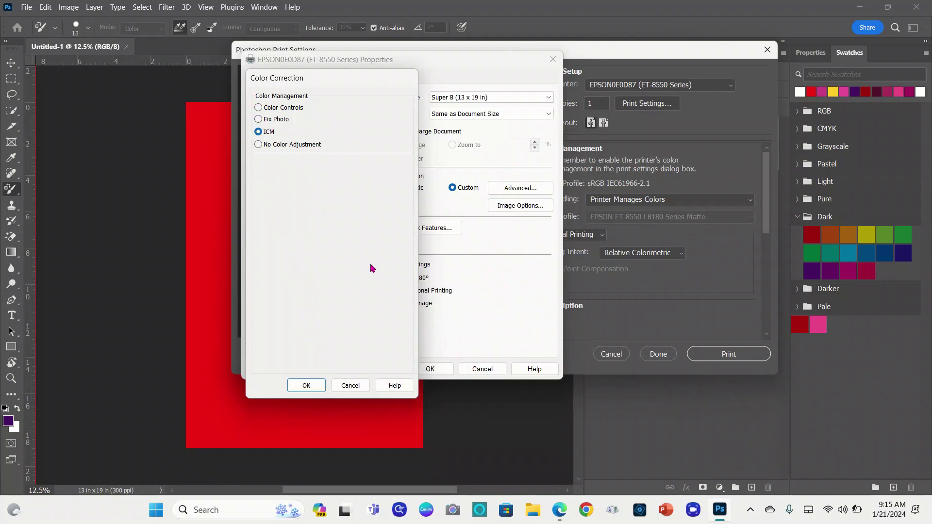
- Confirm ICM, then reopen advanced color correction and choose Color Controls with Adobe RGB
{"action": "left_click", "coordinate": [306, 385]}
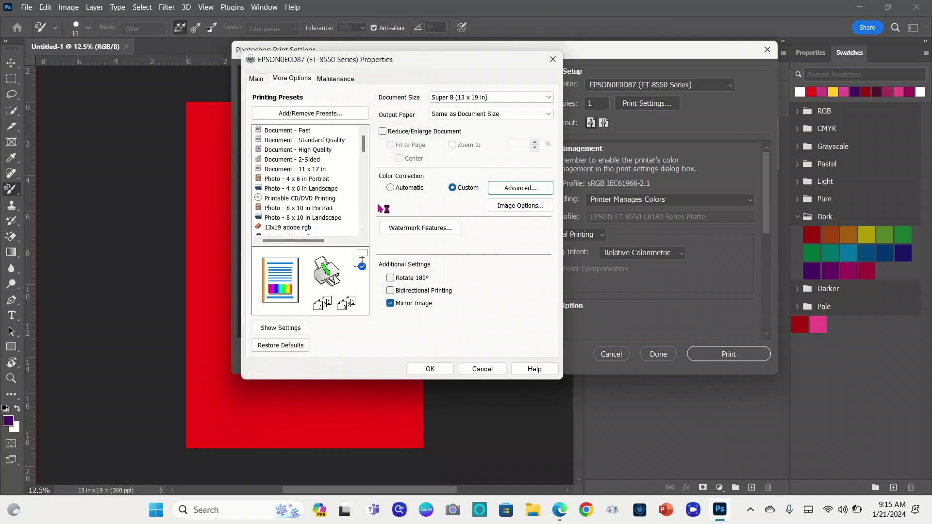
{"action": "left_click", "coordinate": [523, 190]}
{"action": "left_click", "coordinate": [258, 107]}
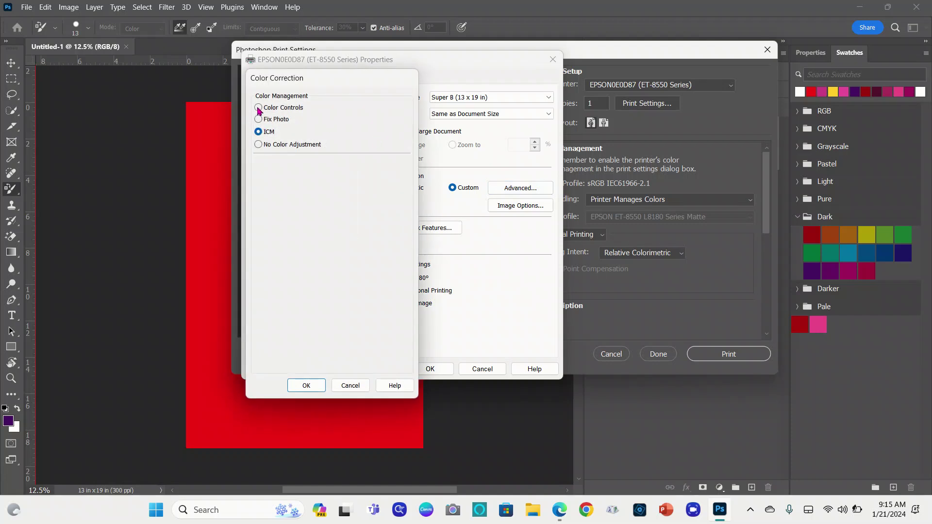
{"action": "left_click", "coordinate": [406, 165]}
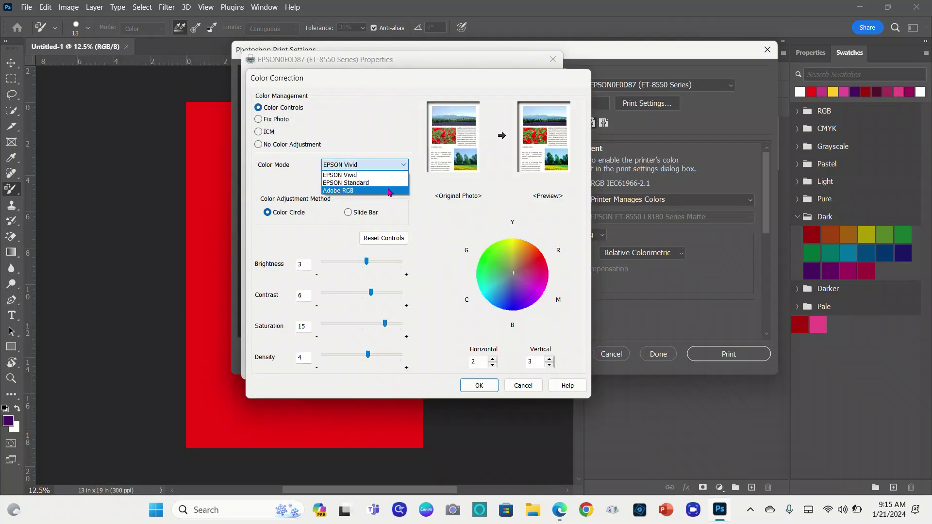
{"action": "left_click", "coordinate": [390, 190]}
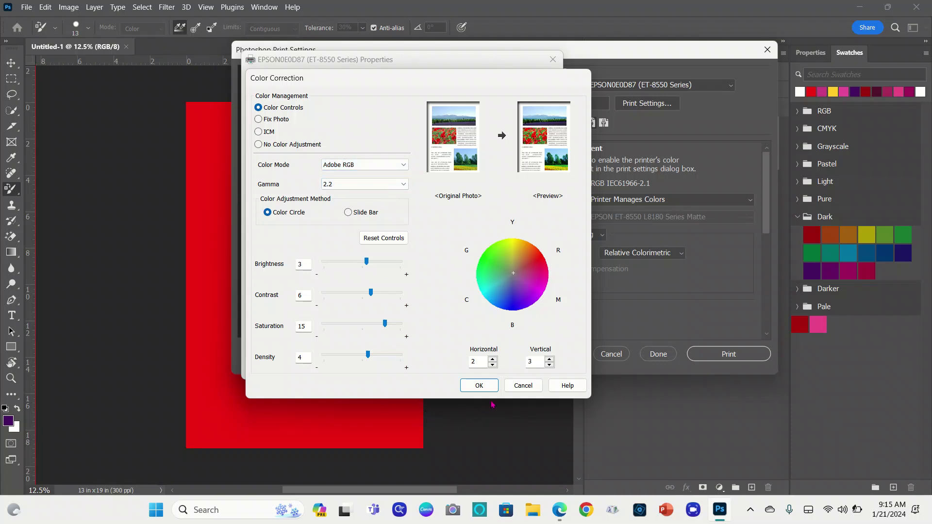
- Cancel the Color Correction and Epson properties dialogs
{"action": "left_click", "coordinate": [530, 385]}
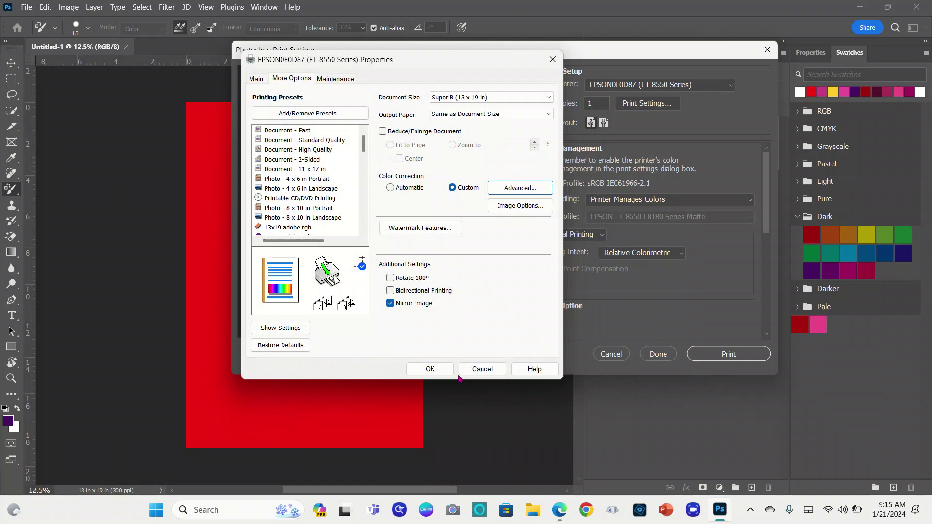
{"action": "left_click", "coordinate": [483, 370]}
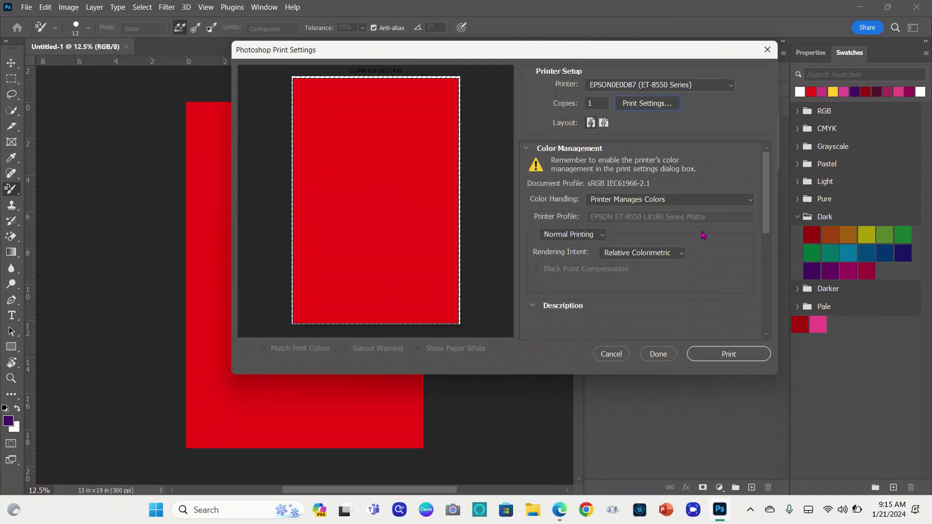
- Set Photoshop Manages Colors with the ET-8550 printer profile and close Print Settings
{"action": "left_click", "coordinate": [698, 204]}
{"action": "left_click", "coordinate": [671, 222]}
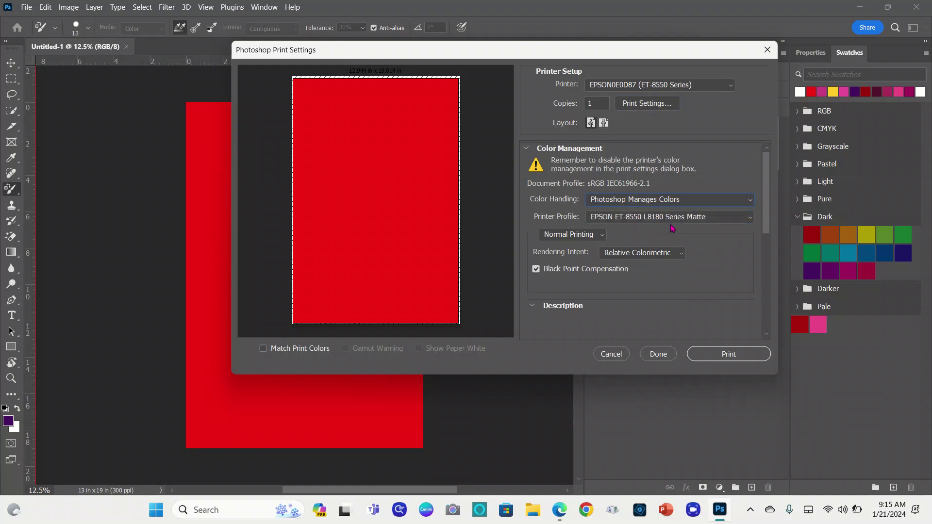
{"action": "left_click", "coordinate": [729, 217]}
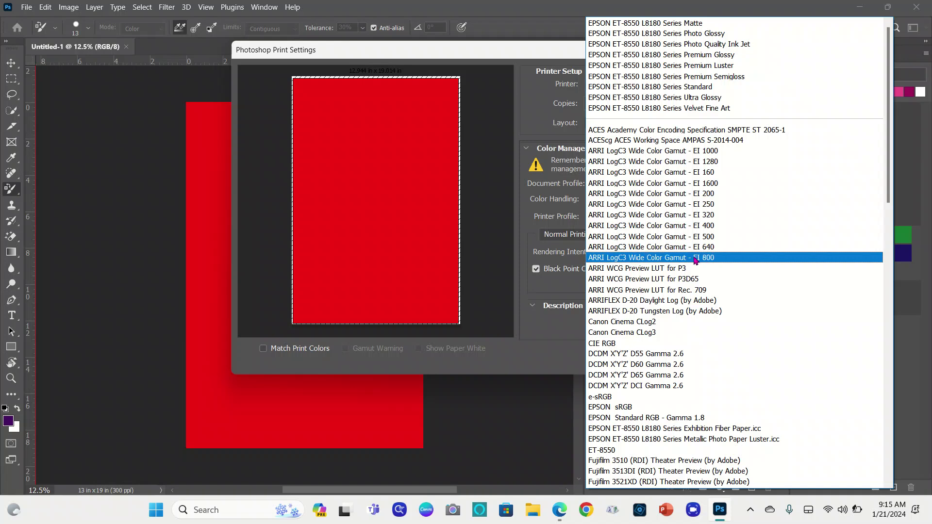
{"action": "left_click", "coordinate": [610, 450]}
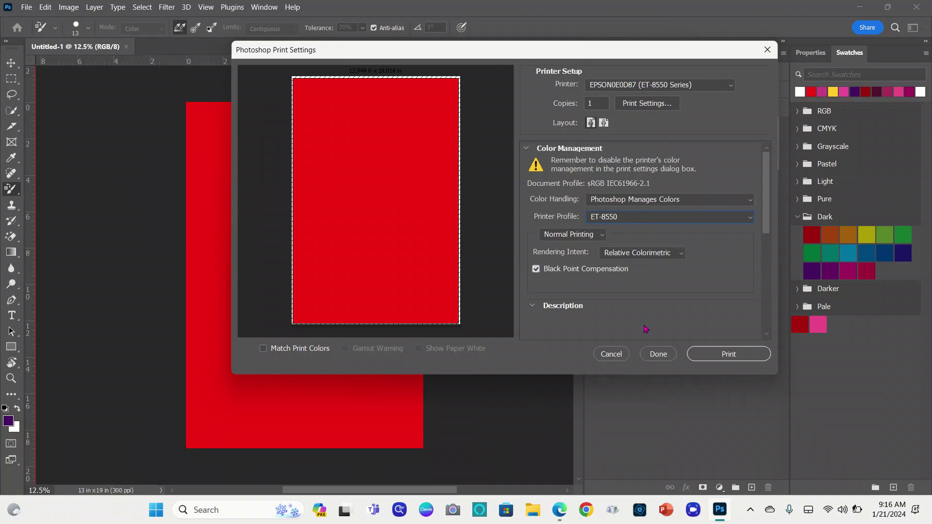
{"action": "left_click", "coordinate": [659, 357]}
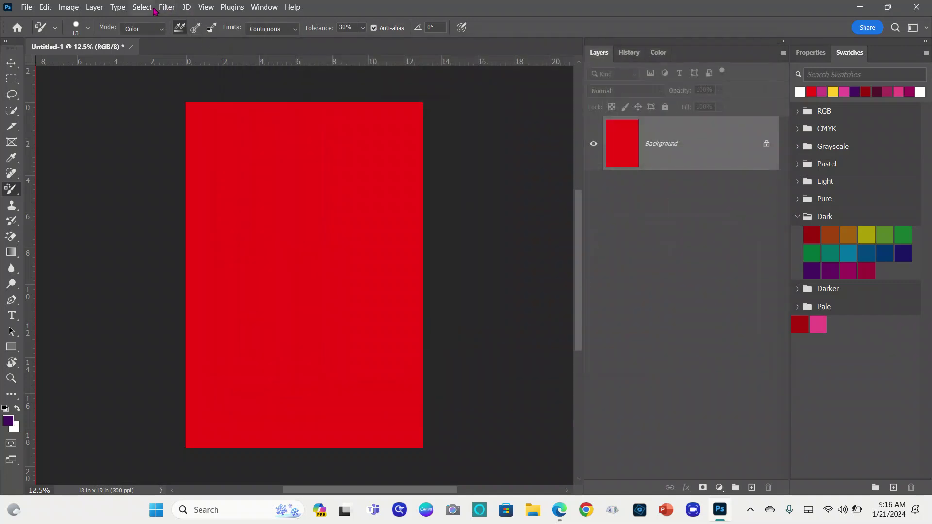
- Open the Brightness/Contrast adjustment from the Image > Adjustments menu
{"action": "left_click", "coordinate": [148, 9]}
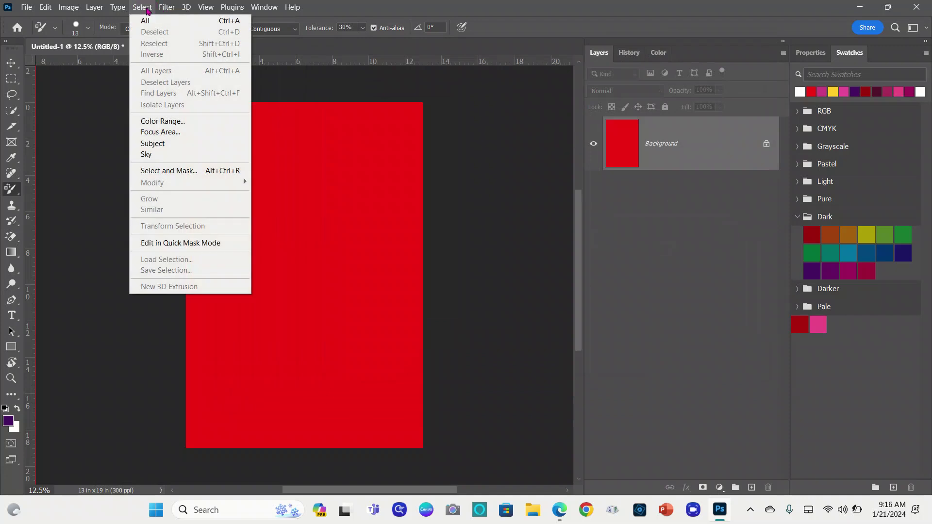
{"action": "left_click", "coordinate": [147, 10]}
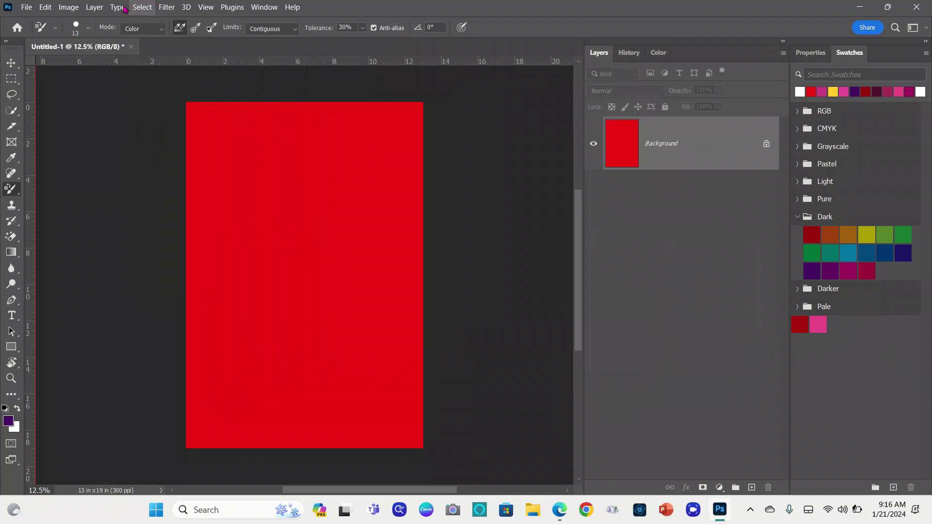
{"action": "left_click", "coordinate": [95, 7]}
{"action": "mouse_move", "coordinate": [77, 8]}
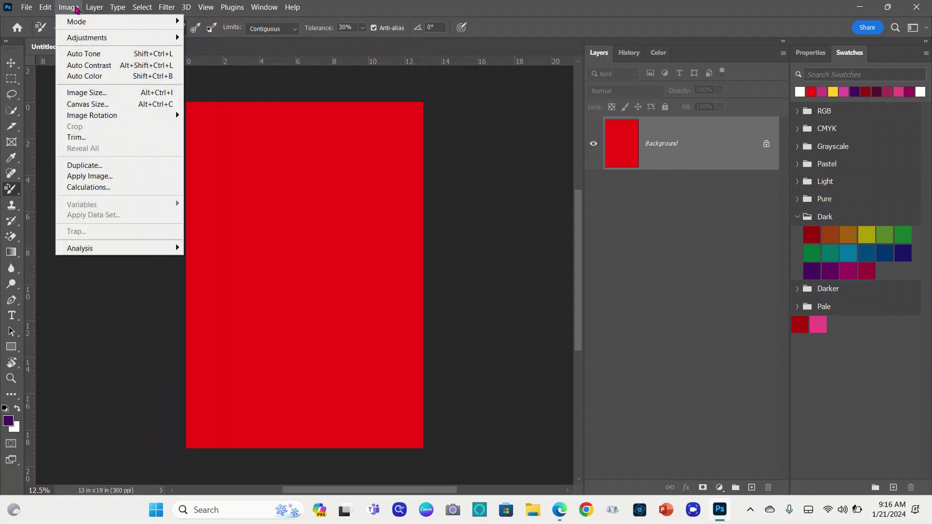
{"action": "mouse_move", "coordinate": [87, 38]}
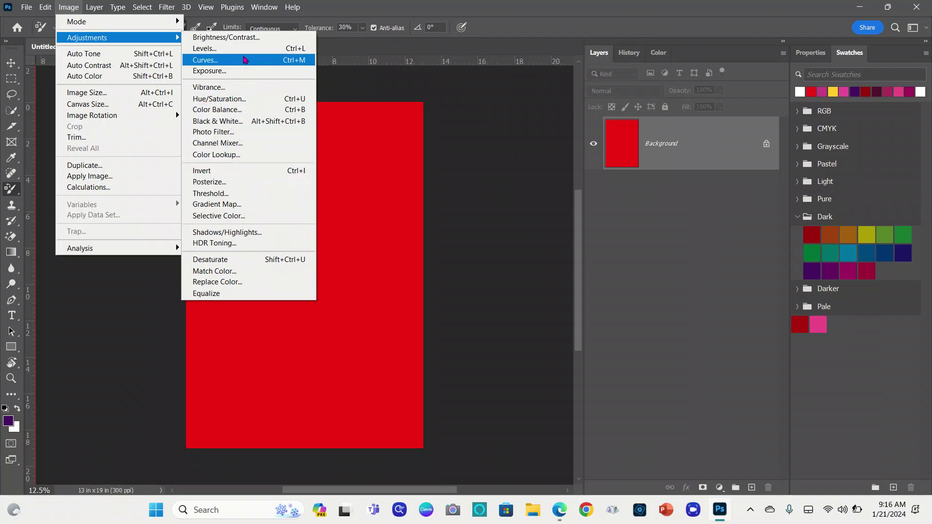
{"action": "left_click", "coordinate": [233, 37]}
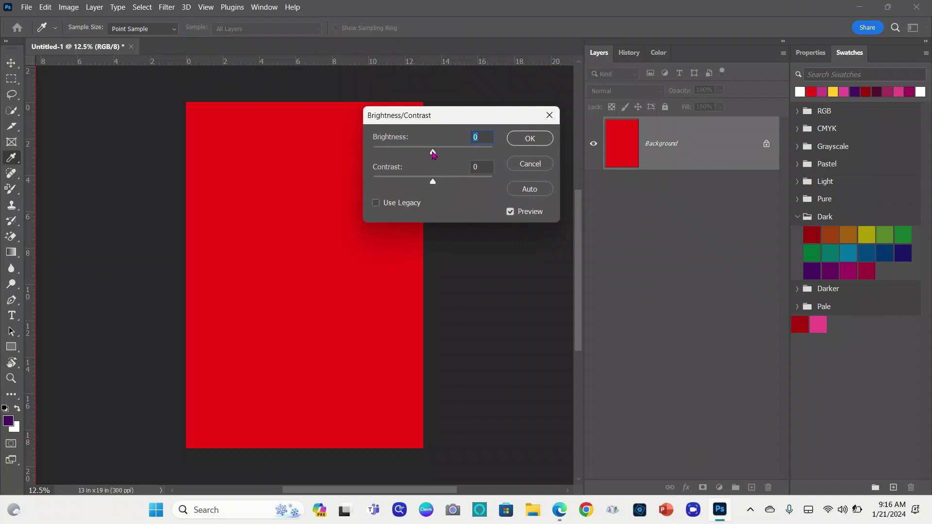
- Preview Brightness/Contrast slider changes and Auto values on the red page, then cancel without applying
{"action": "left_click_drag", "start_coordinate": [433, 153], "coordinate": [468, 152]}
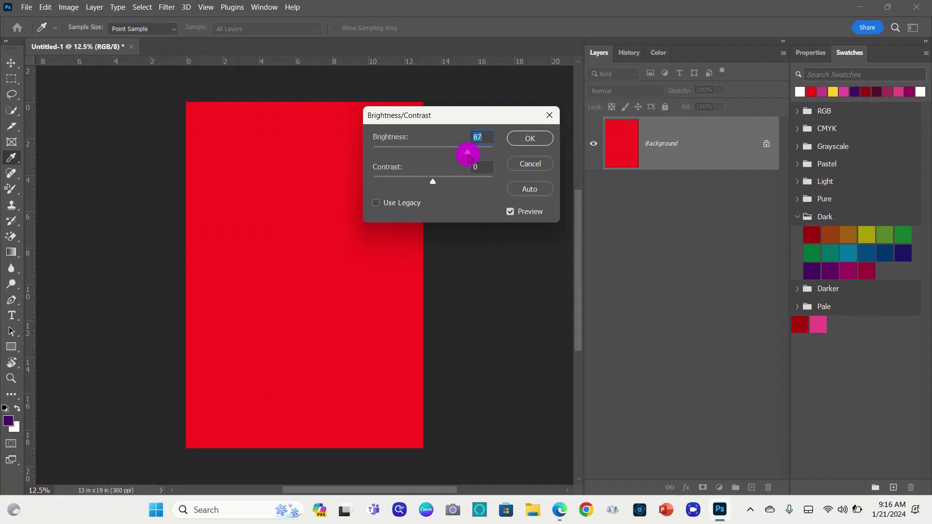
{"action": "left_click_drag", "start_coordinate": [432, 182], "coordinate": [457, 187]}
{"action": "left_click_drag", "start_coordinate": [468, 153], "coordinate": [441, 152]}
{"action": "left_click", "coordinate": [530, 191]}
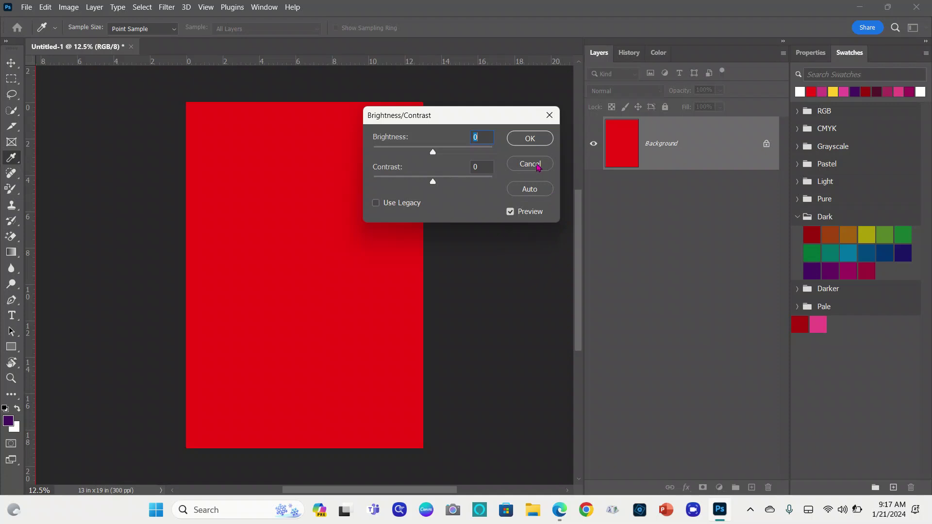
{"action": "left_click", "coordinate": [538, 165]}
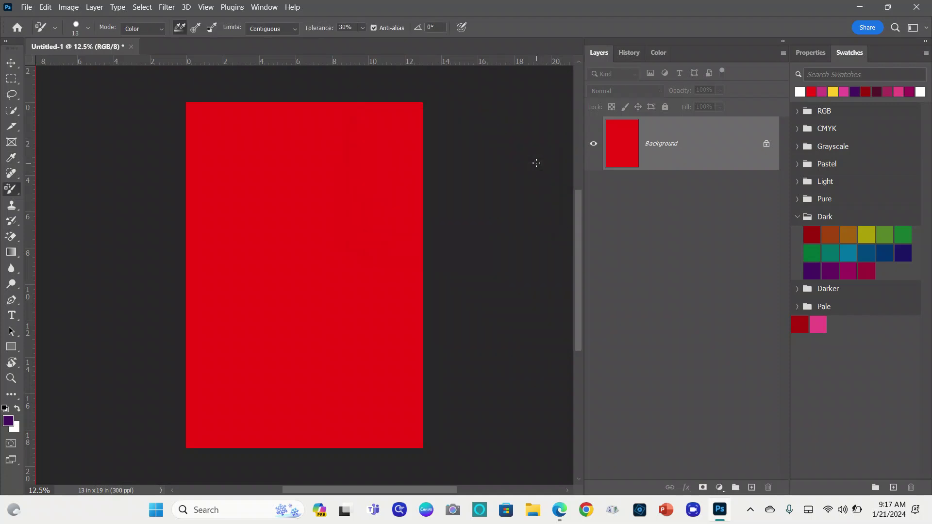